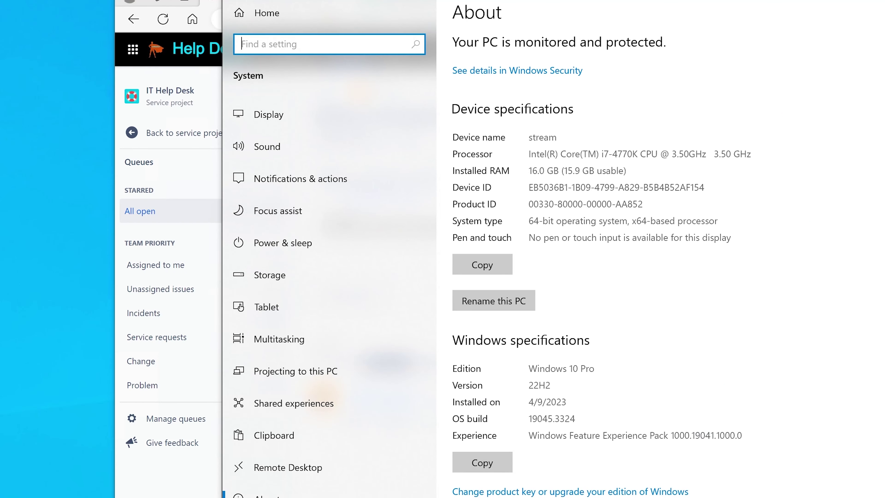
Step: Review the device specifications on the About page and open the advanced system settings from its related settings
scroll(616, 339, down, 6)
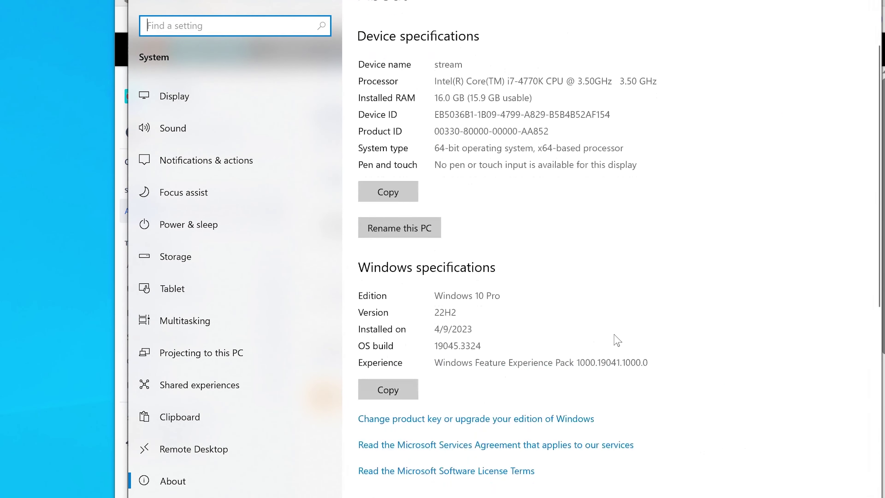
scroll(617, 340, down, 2)
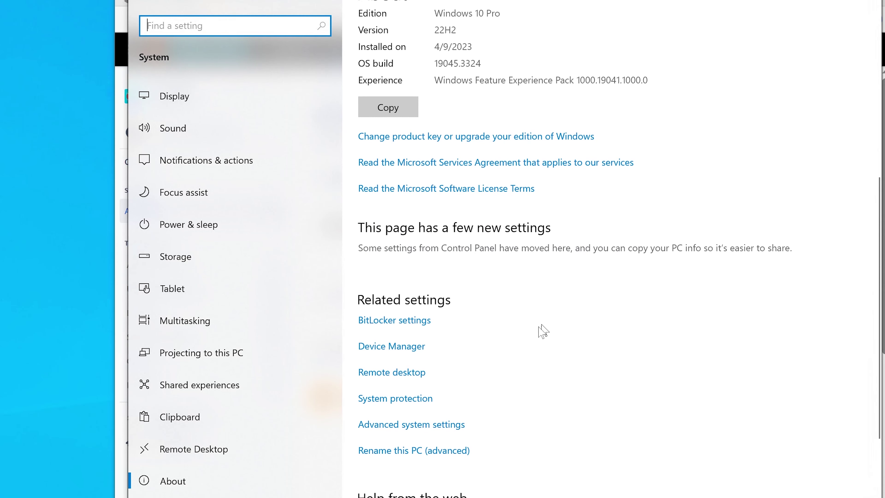
scroll(503, 347, up, 8)
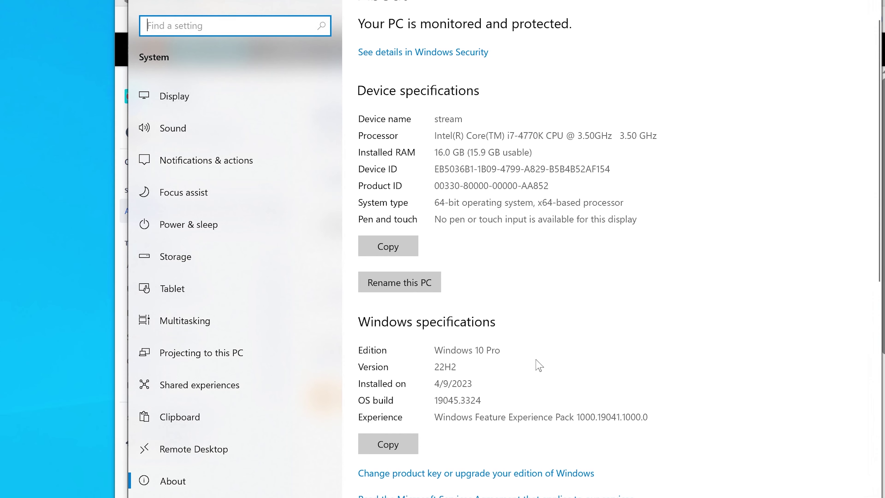
scroll(539, 365, down, 11)
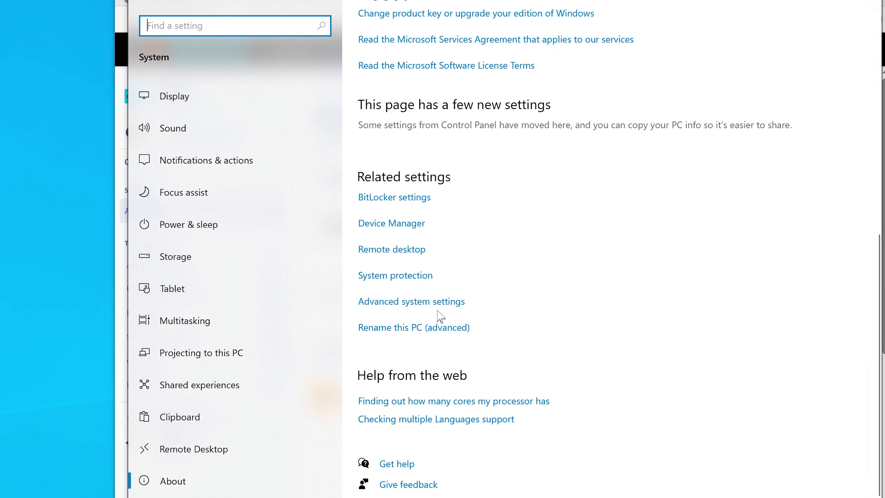
click(441, 302)
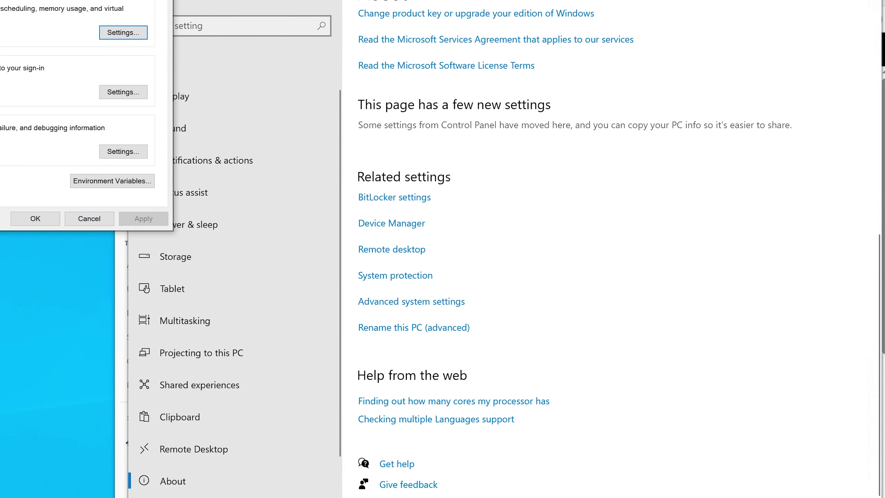
Step: Search Windows for "advanced system" and open View advanced system settings
key(super+s)
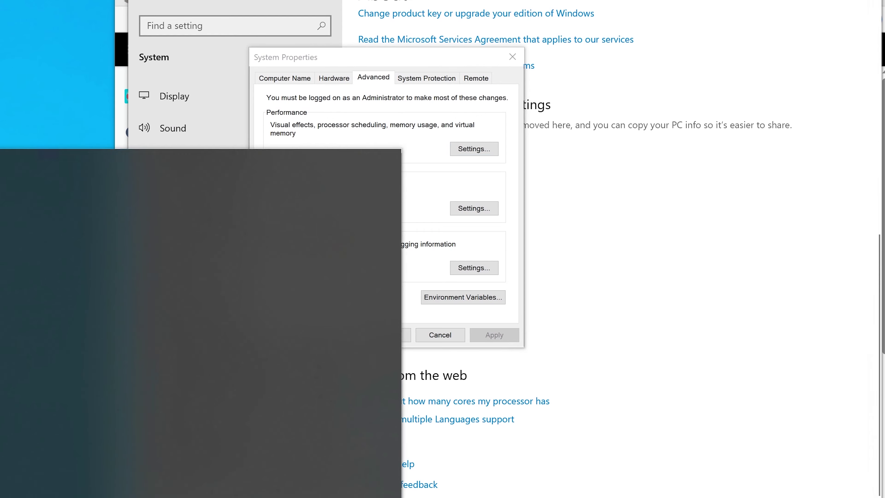
text(advanced system)
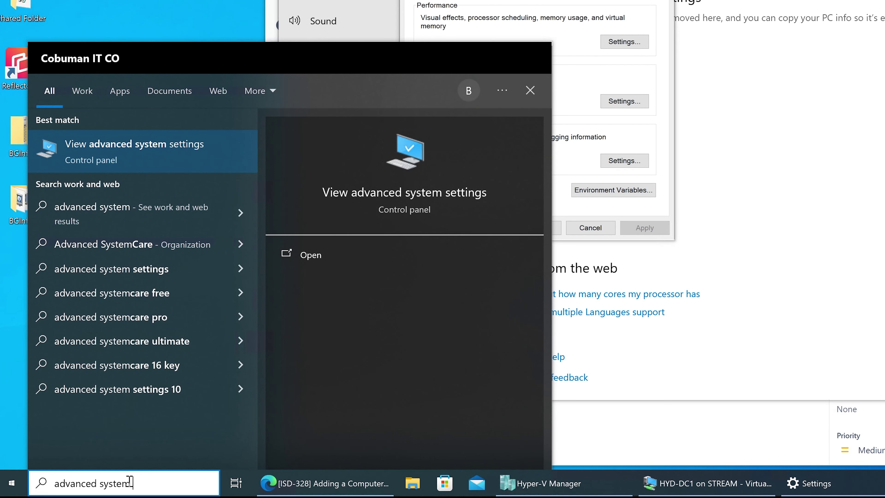
key(Return)
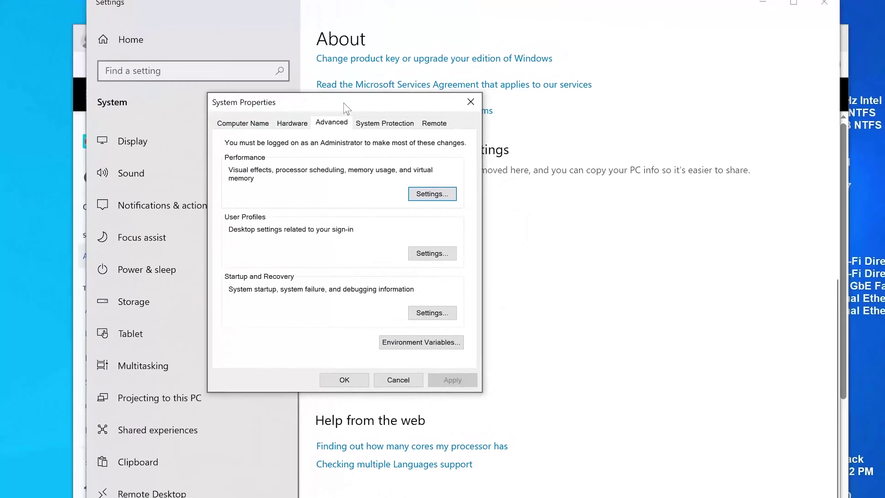
Step: Open the Computer Name/Domain Changes dialog from the computer name properties and move it aside
click(245, 124)
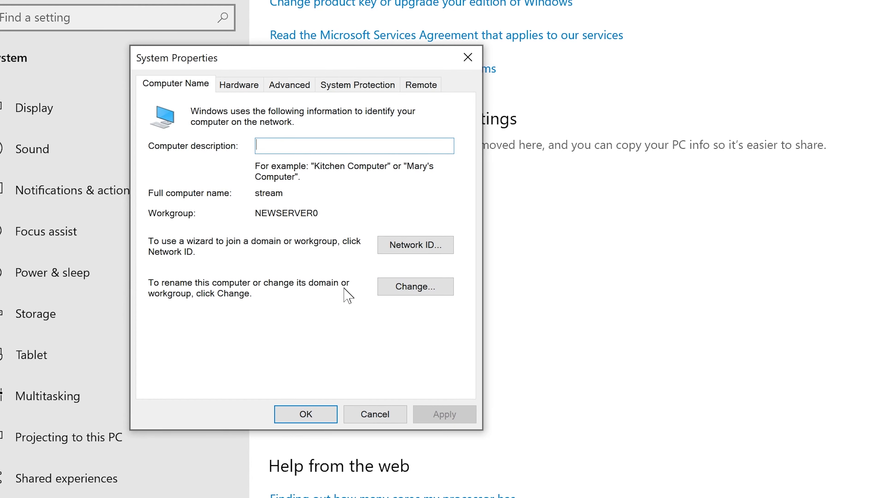
click(422, 292)
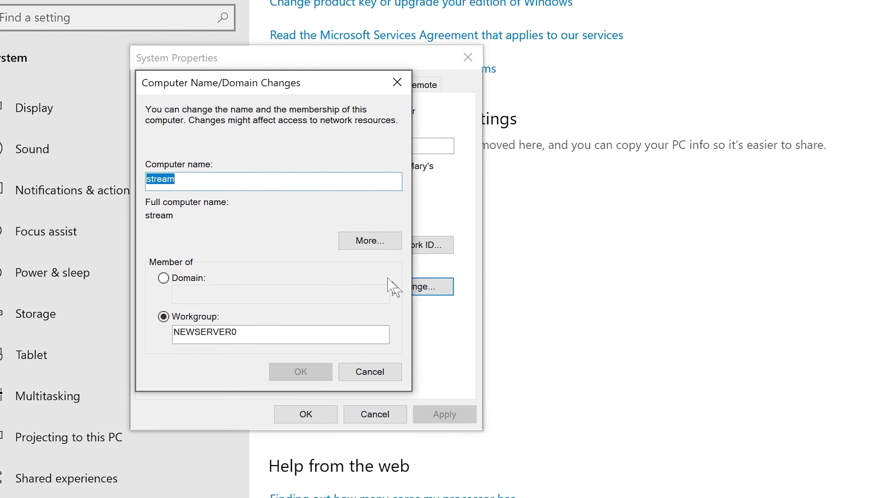
drag(253, 87, 299, 108)
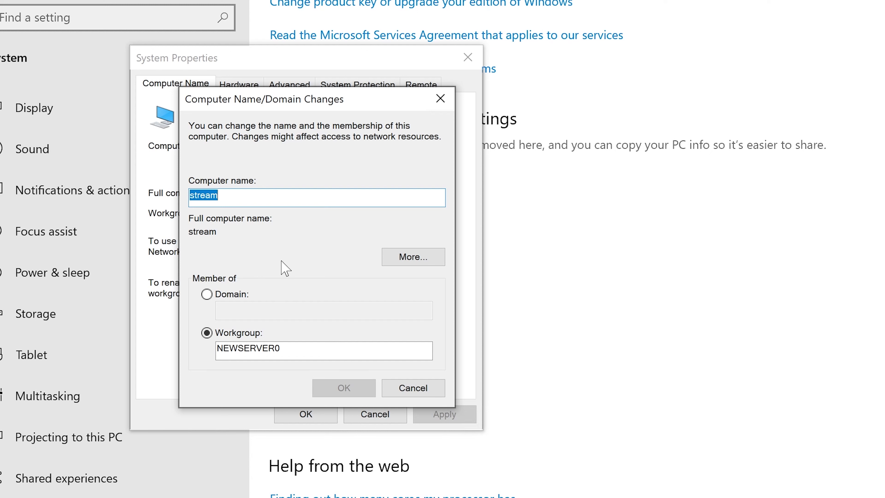
Step: Point out the computer name, and set the computer's membership to Domain with the domain name field ready for entry
click(246, 193)
drag(263, 201, 144, 195)
drag(263, 194, 188, 194)
click(282, 194)
click(209, 295)
click(257, 309)
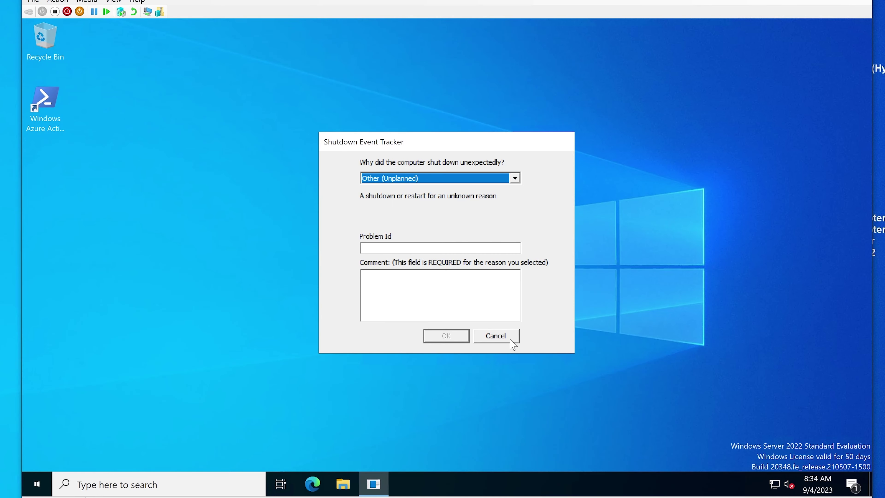
Step: On the Windows Server virtual machine, dismiss the shutdown tracker and look up the domain name in Active Directory Users and Computers
click(511, 339)
click(34, 483)
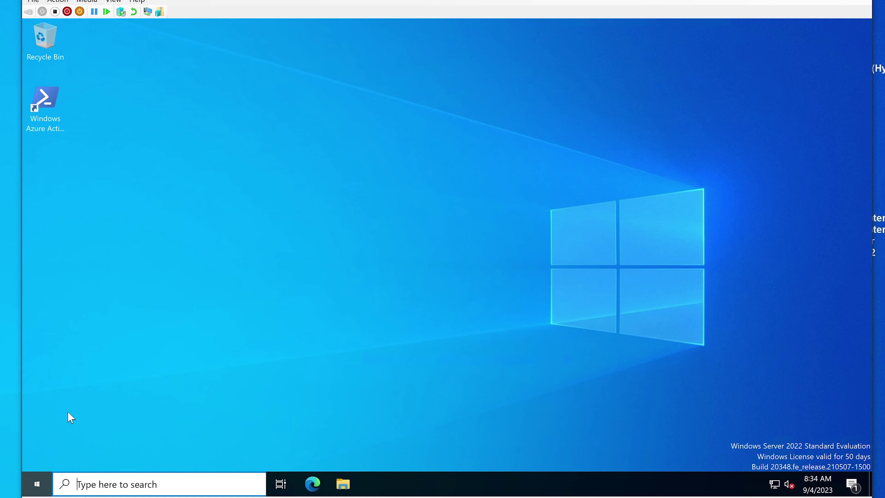
click(145, 245)
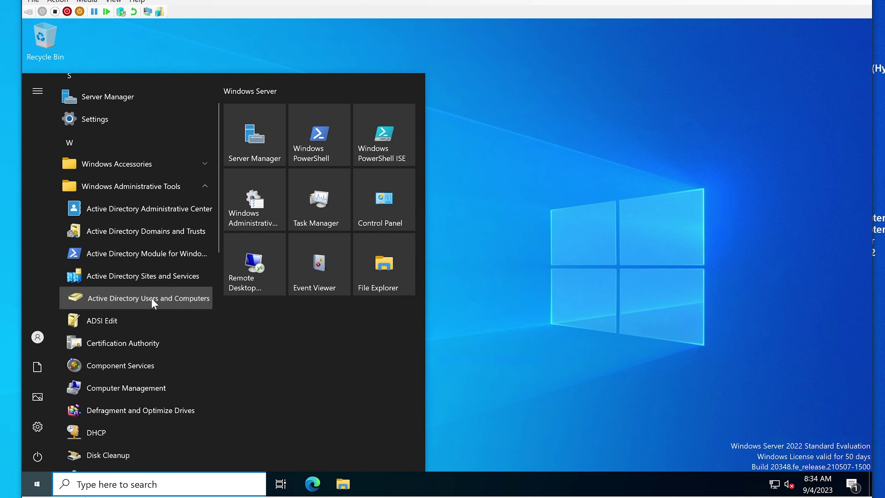
click(151, 298)
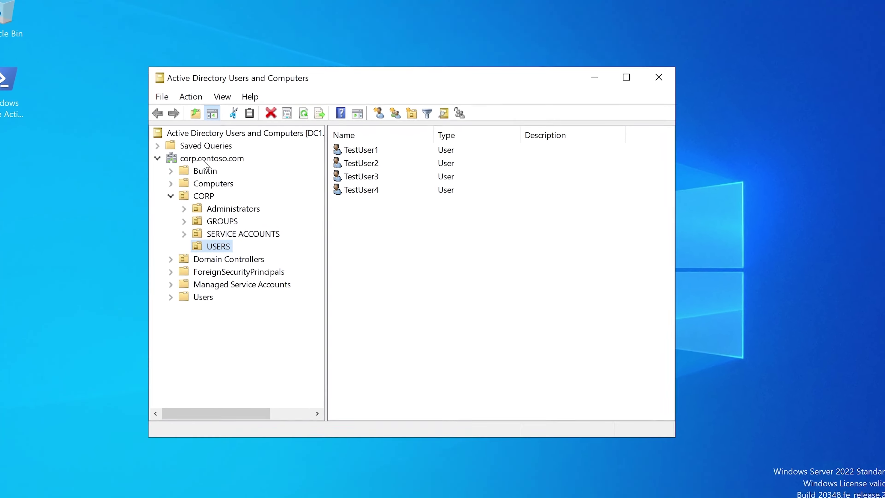
click(205, 171)
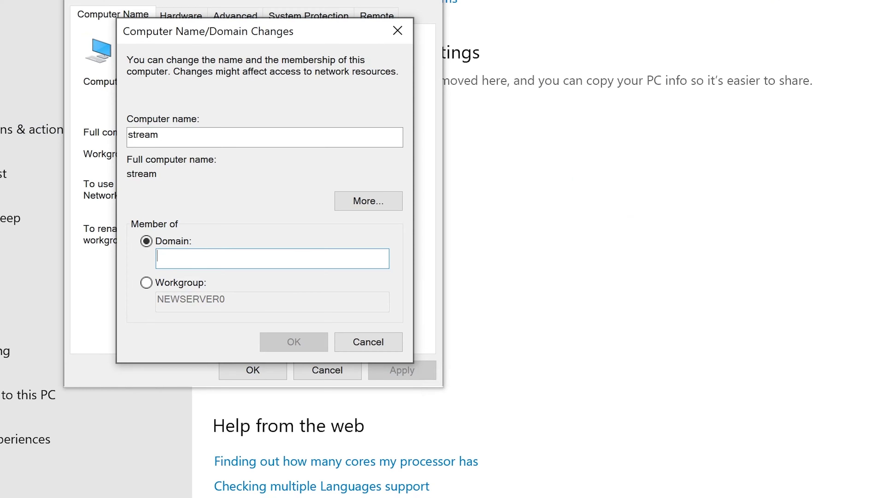
Step: Try to join the computer to the domain corp.contoso.com and dismiss the resulting dialog
text(corp.contoso.com)
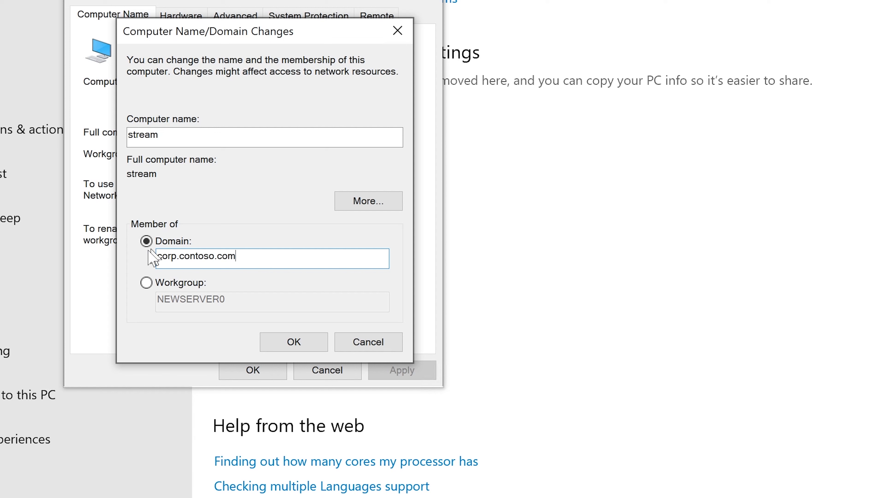
click(293, 342)
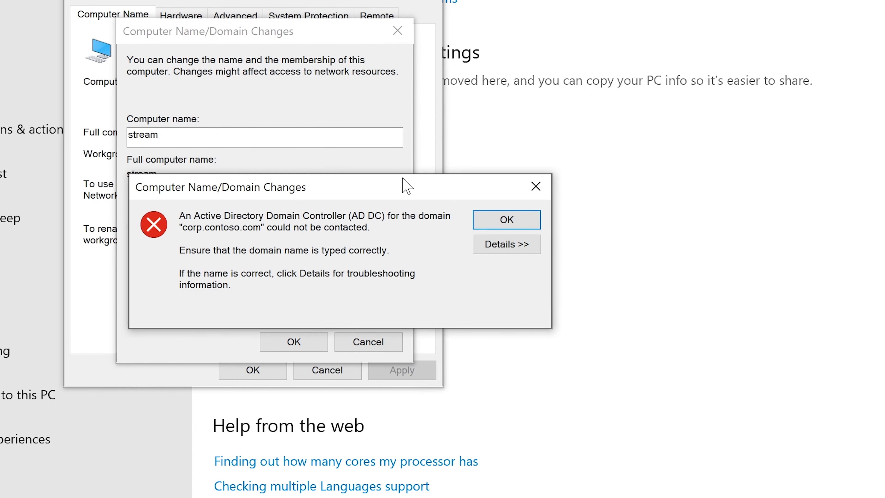
drag(406, 186, 378, 164)
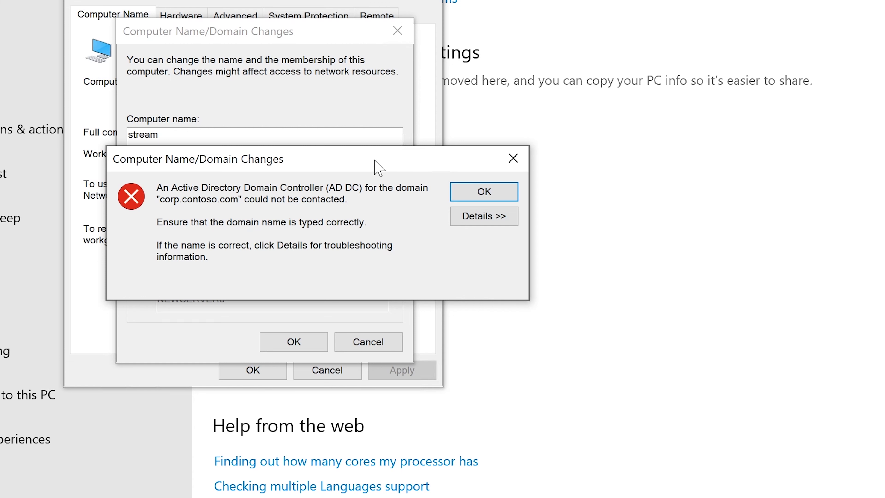
drag(371, 160, 342, 126)
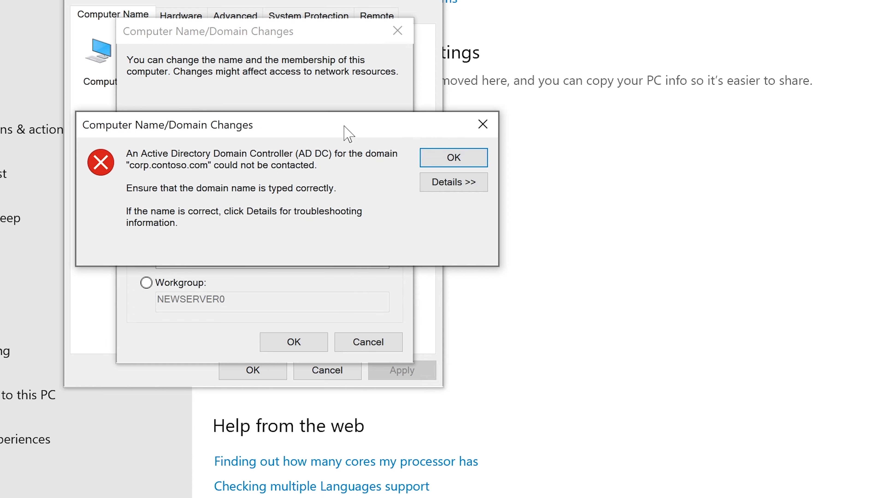
click(443, 162)
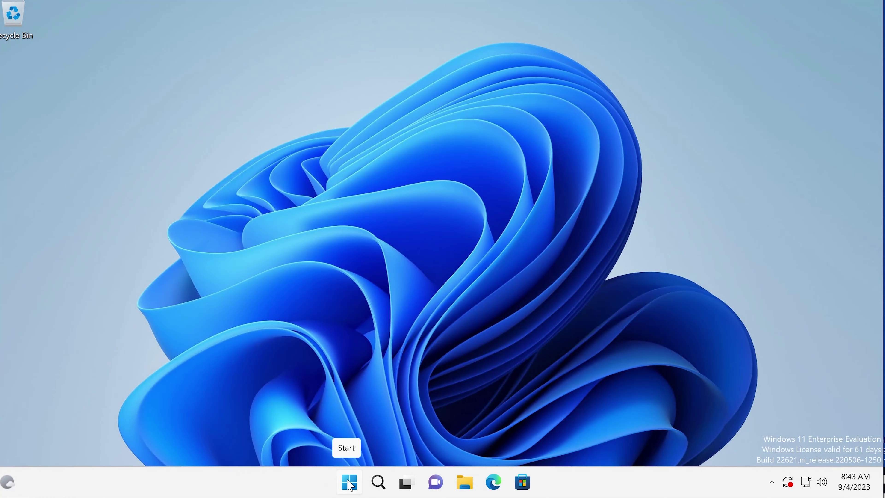
Step: On the Windows 11 virtual machine, open the System About settings, enlarge the window, and review the device specifications and related links
right_click(350, 484)
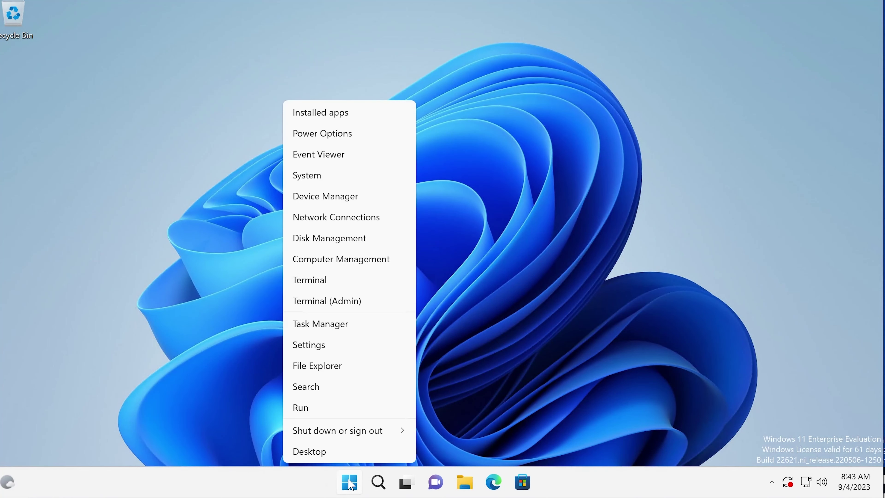
click(317, 175)
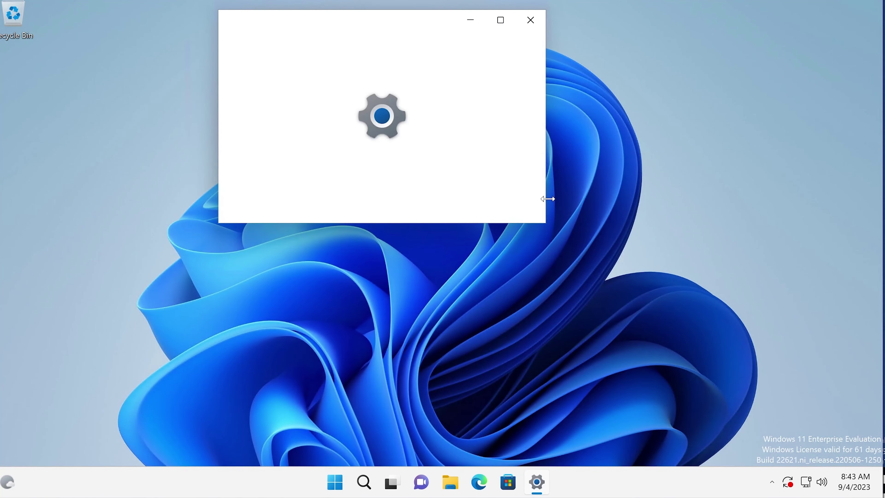
drag(739, 334, 797, 430)
drag(545, 28, 532, 30)
scroll(533, 286, down, 3)
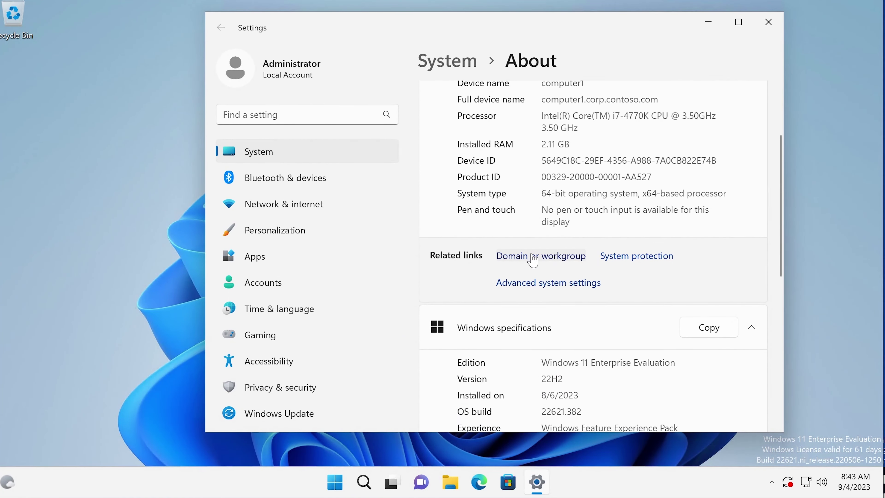
scroll(517, 262, up, 2)
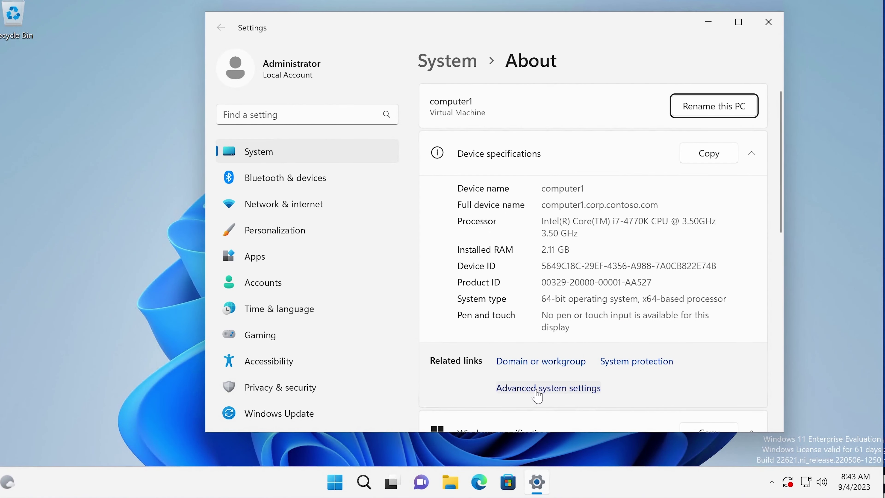
Step: Search Windows for "ad", open View advanced system settings, and minimize the Settings window
click(363, 483)
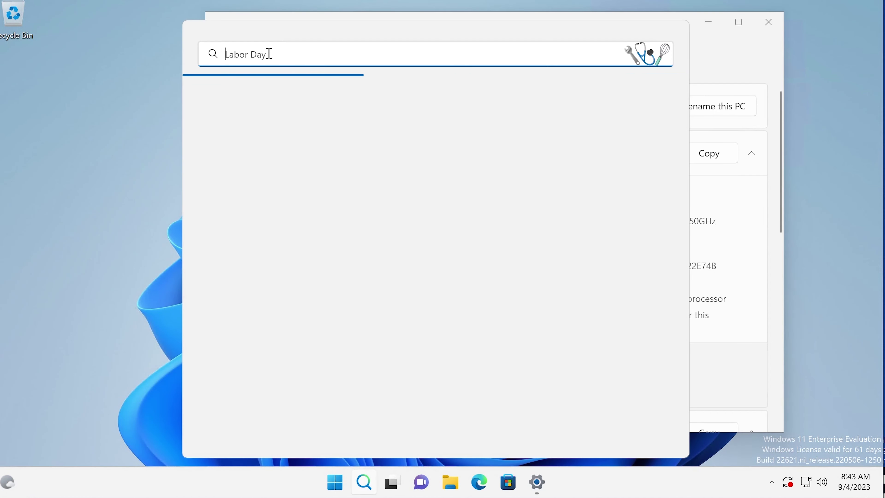
text(ad)
key(BackSpace)
key(BackSpace)
text(con)
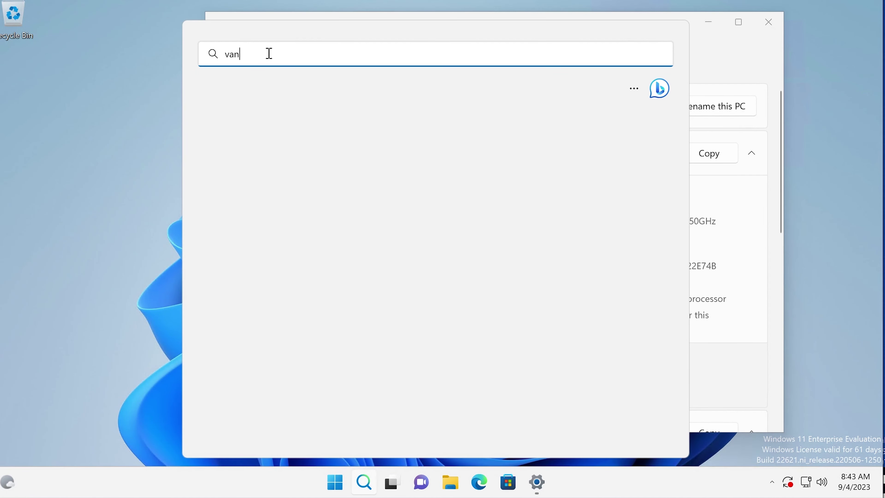
key(BackSpace)
key(BackSpace)
key(BackSpace)
text(ad)
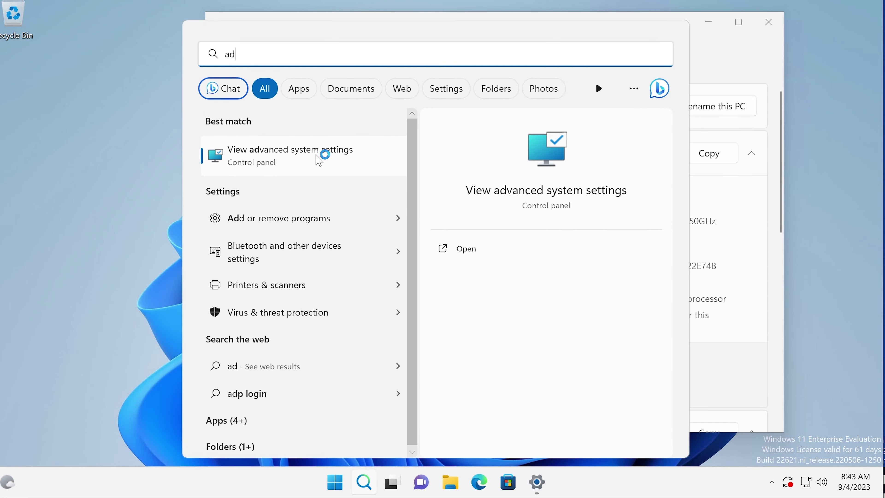
click(320, 155)
drag(329, 102, 589, 86)
click(708, 22)
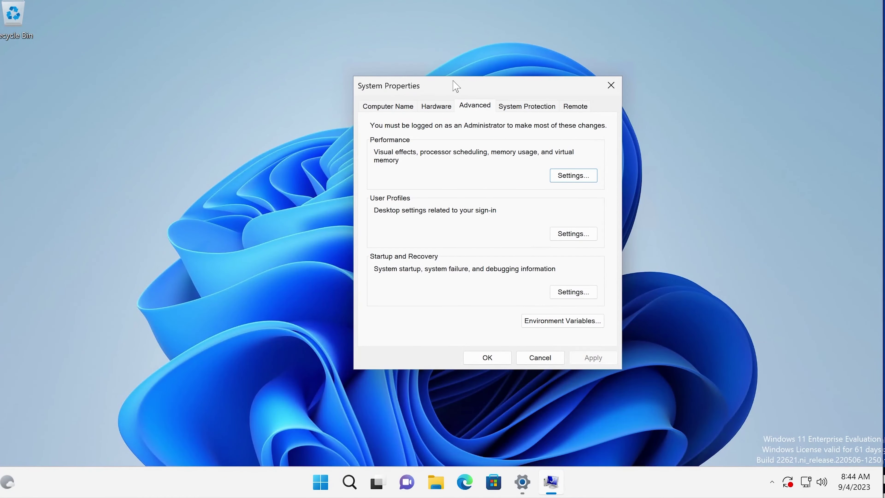
Step: Open the dialog for changing the Windows 11 computer's name and domain, and move it clear of System Properties
drag(449, 81, 391, 78)
click(335, 104)
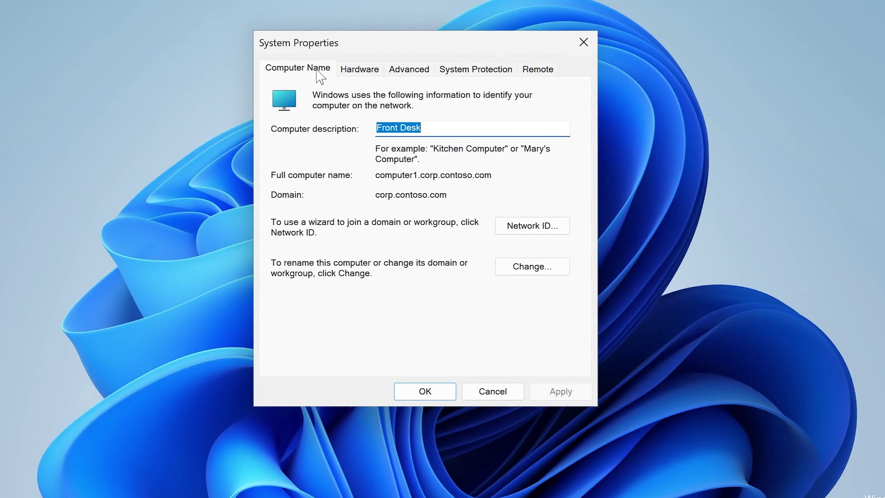
click(553, 270)
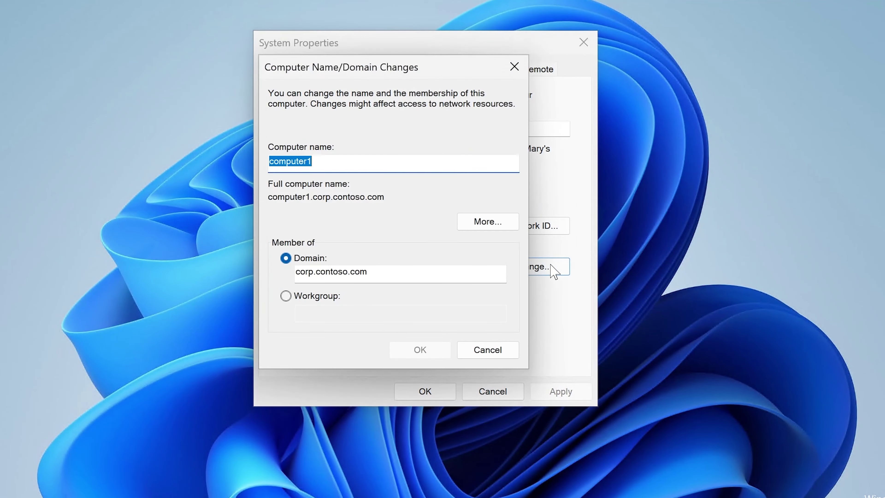
drag(365, 63, 419, 116)
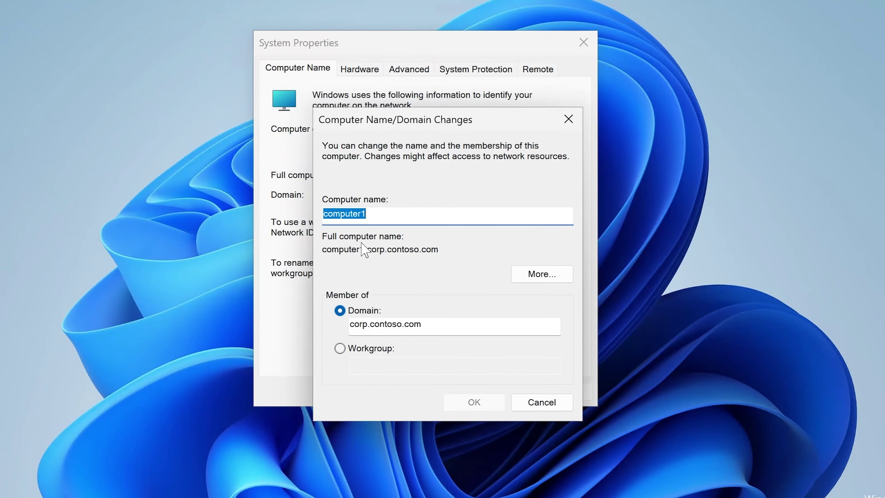
Step: Examine the computer name and domain fields, and cancel the dialog without making changes
click(388, 216)
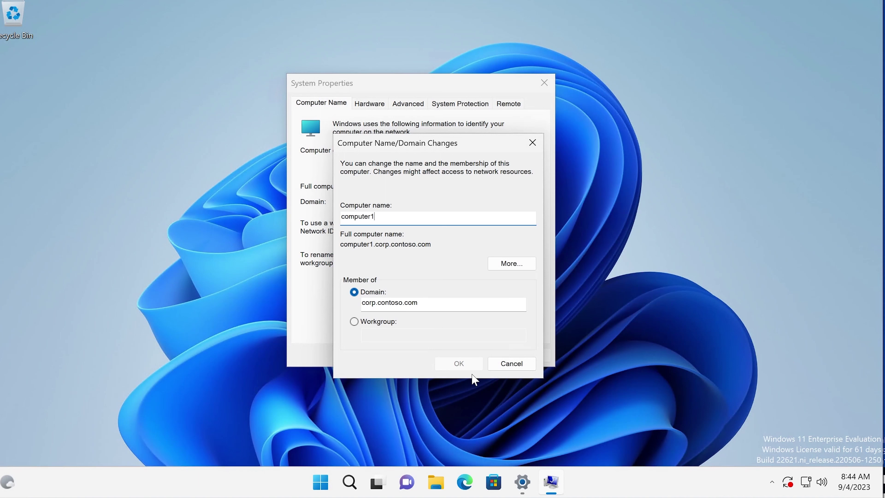
click(503, 365)
drag(420, 302, 345, 302)
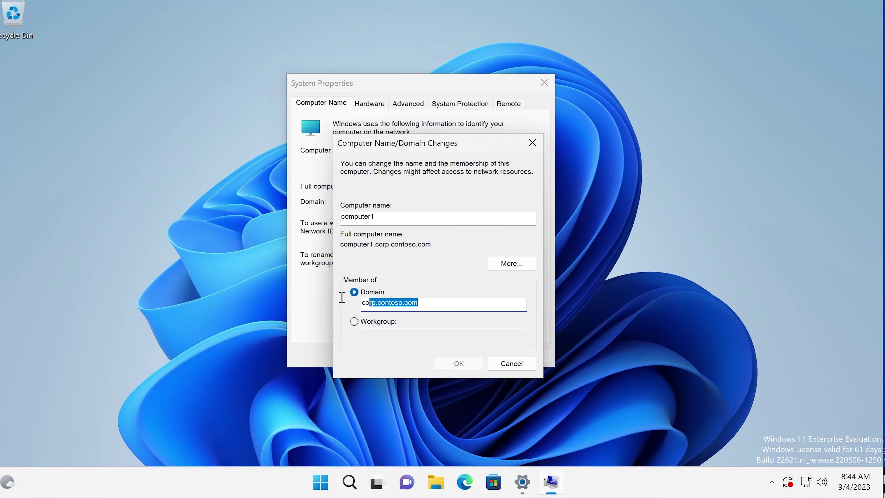
click(512, 366)
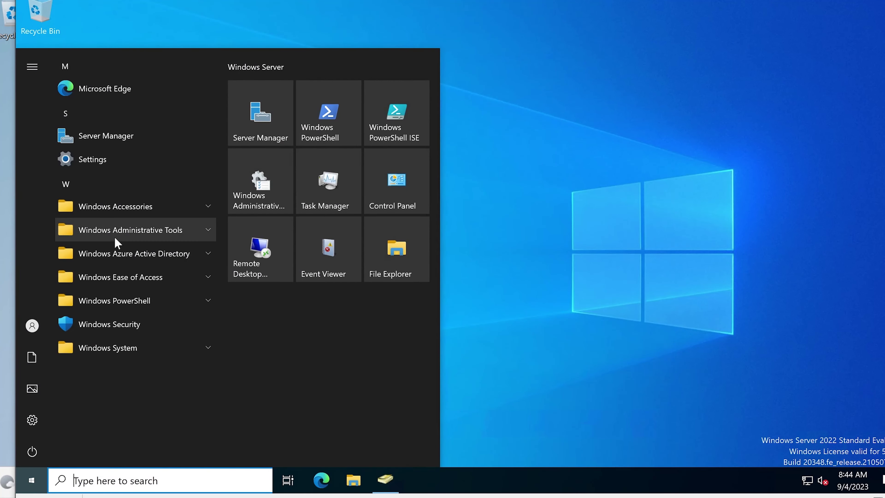
Step: On the Windows Server, open Active Directory Users and Computers and browse the CORP Administrators unit and the domain's Users container
click(115, 238)
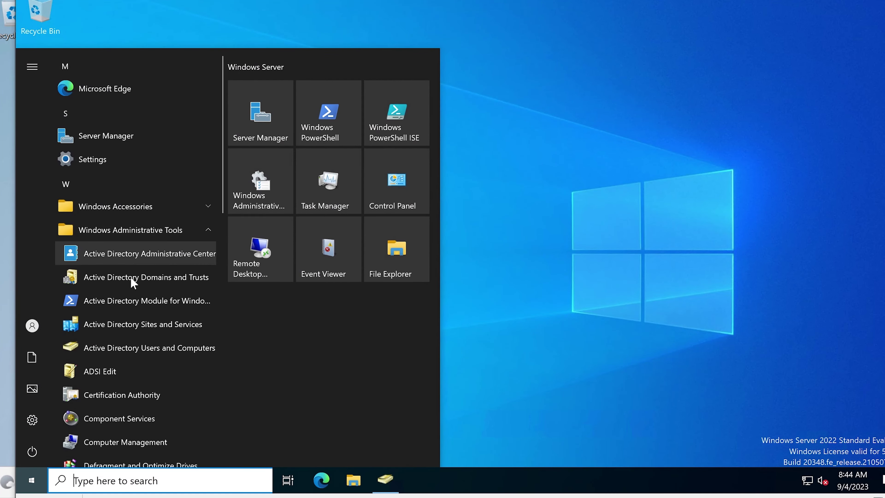
click(139, 349)
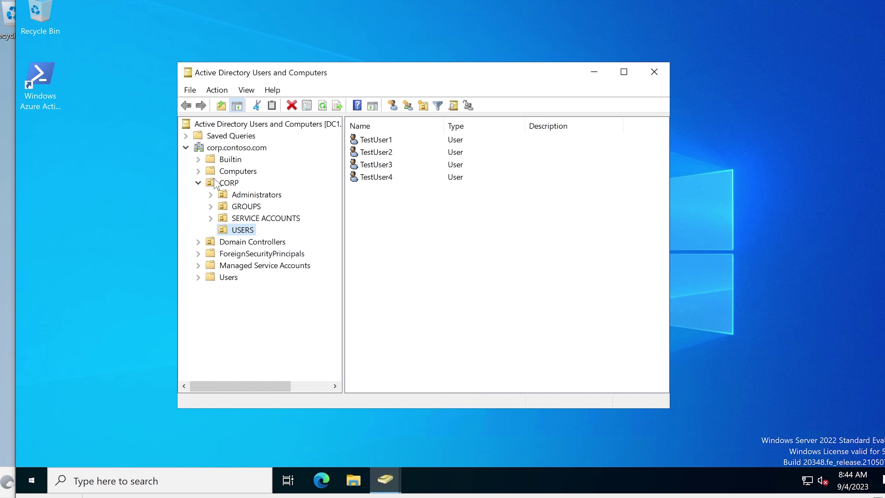
click(265, 196)
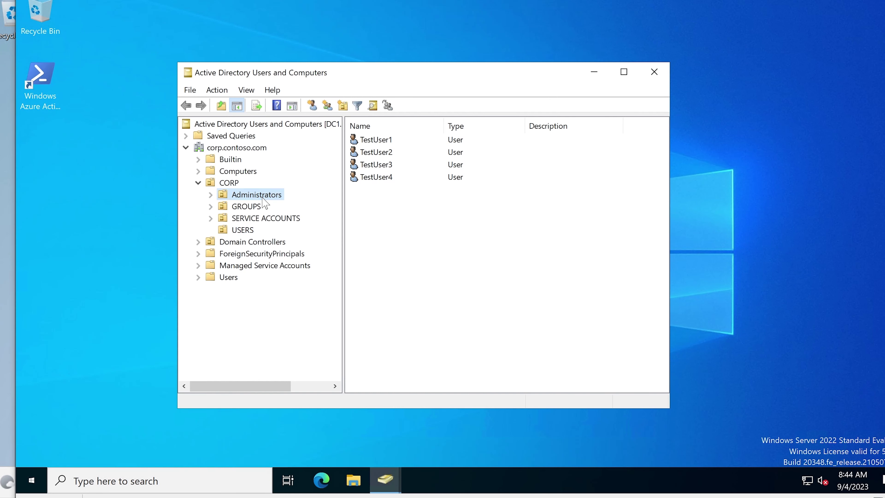
click(225, 278)
scroll(436, 284, down, 3)
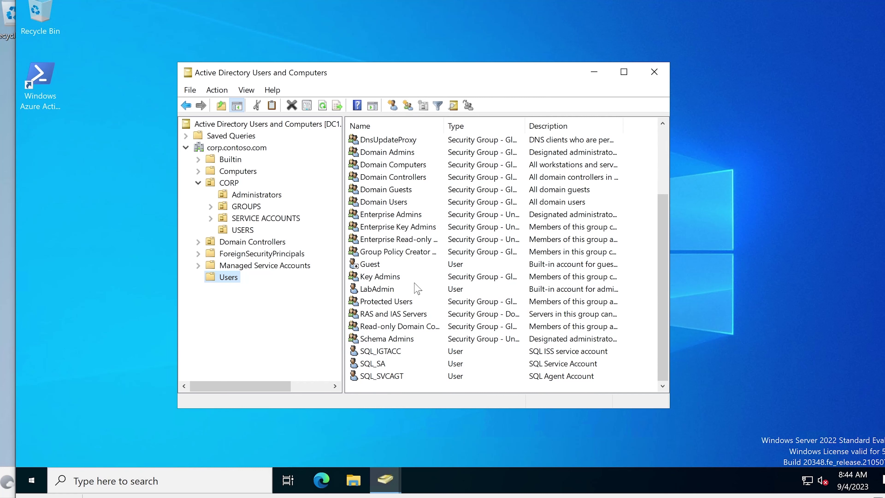
Step: Select the LabAdmin account, and widen the window and the Description column to read the full account description
click(380, 290)
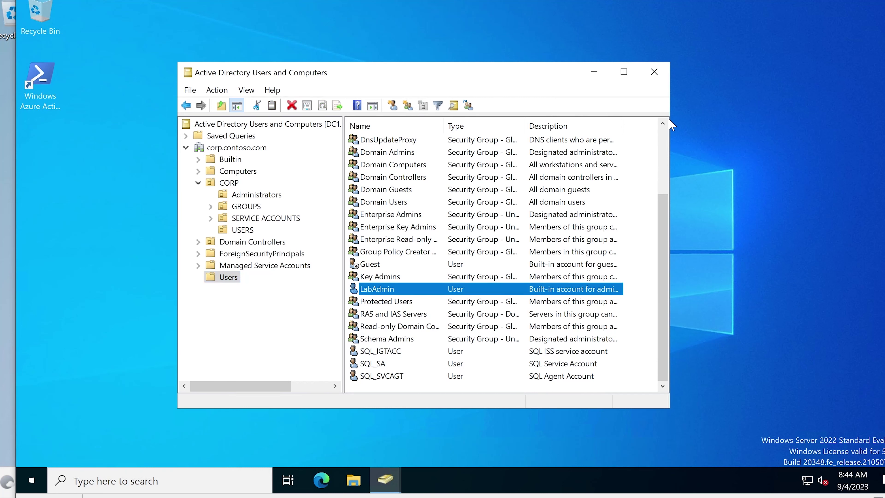
drag(669, 115, 774, 116)
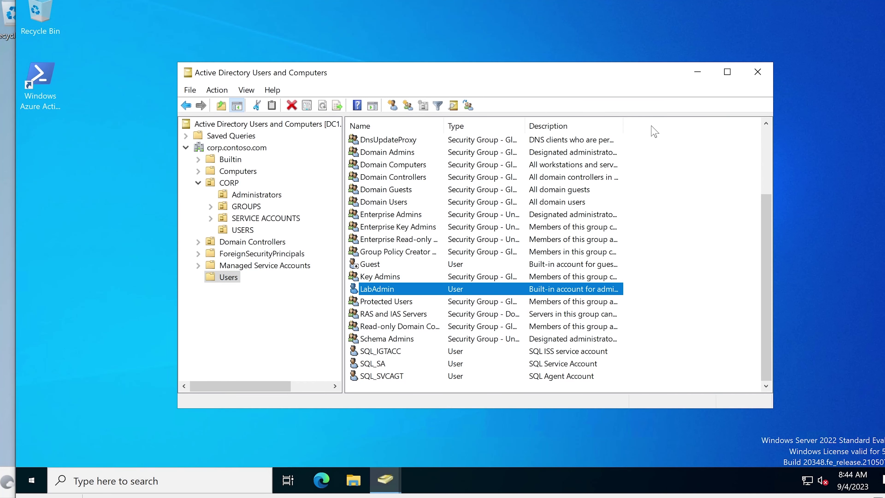
drag(623, 127, 686, 128)
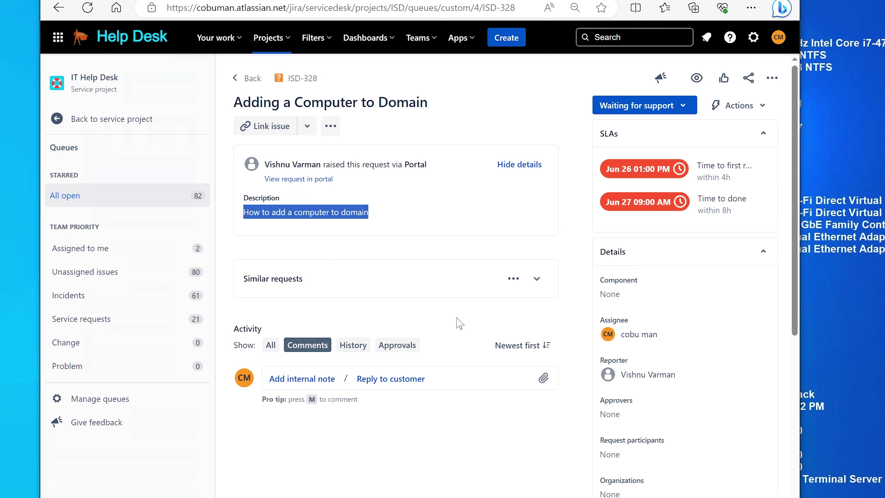
Step: Switch to the Jira help desk ticket "Adding a Computer to Domain" and start a reply to the customer
click(379, 382)
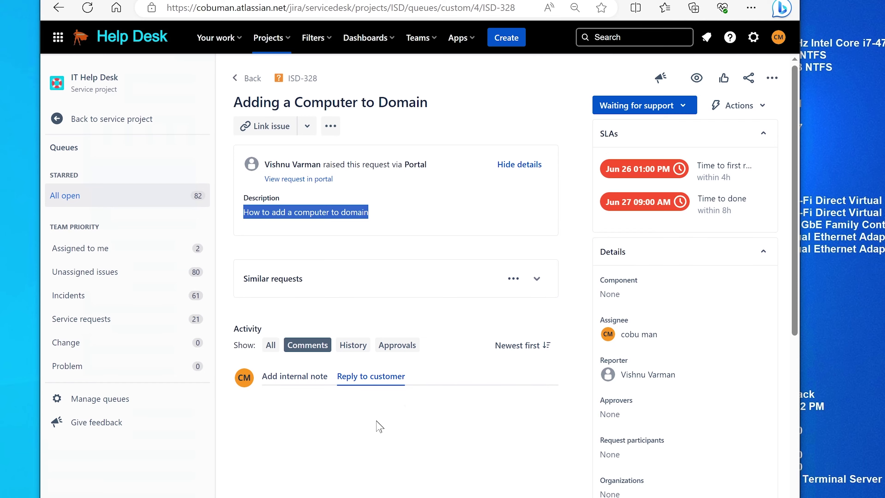